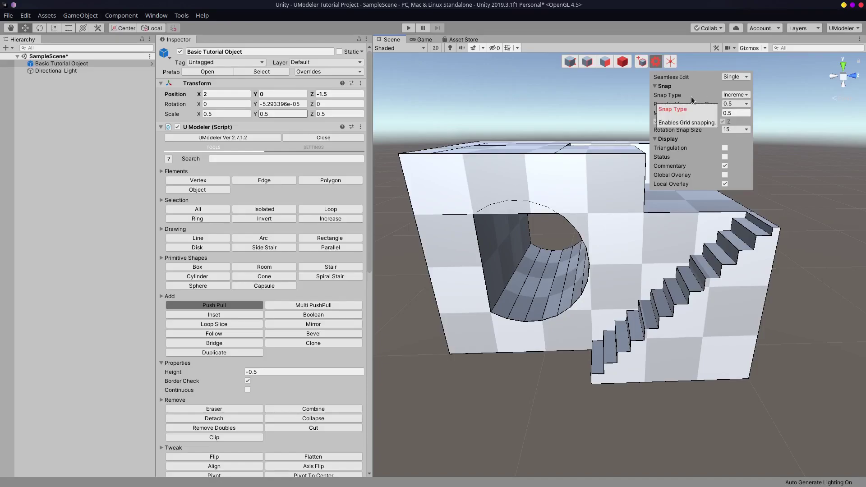
Step: Switch the snap type to World Grid Snap and try a popular move snap size of 0.25 before restoring 0.5
{"action": "left_click", "coordinate": [734, 96]}
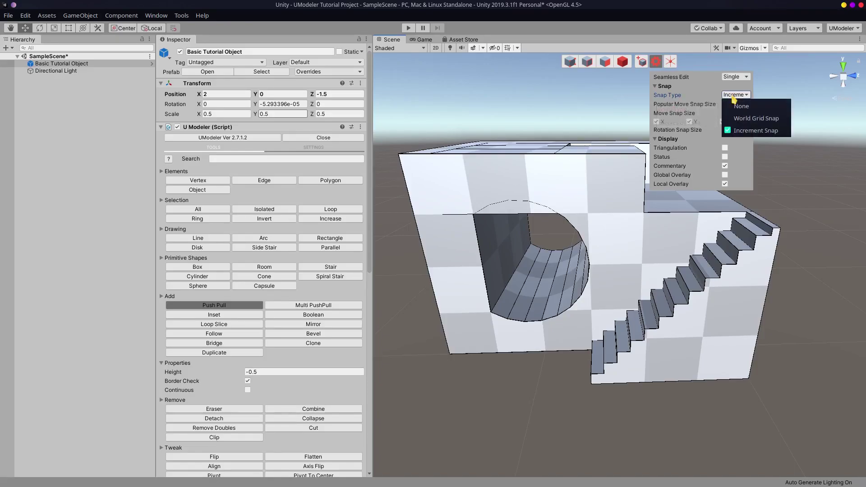
{"action": "left_click", "coordinate": [755, 119]}
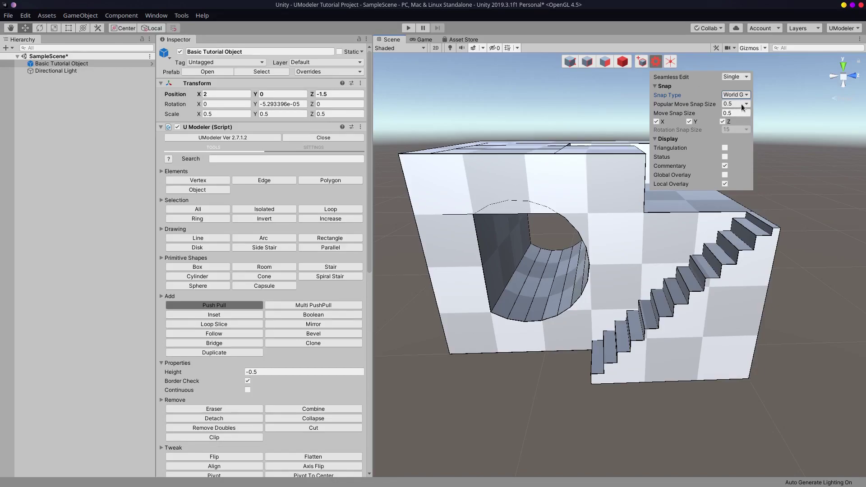
{"action": "left_click", "coordinate": [736, 113]}
{"action": "left_click", "coordinate": [734, 104]}
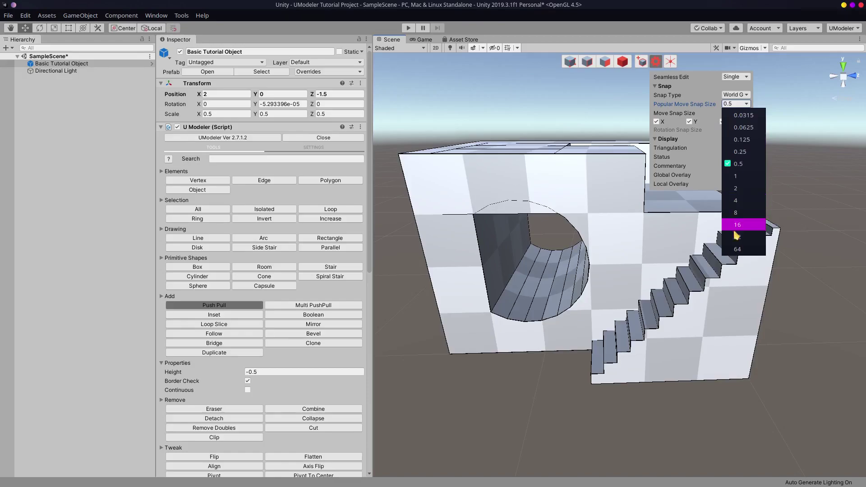
{"action": "left_click", "coordinate": [739, 151]}
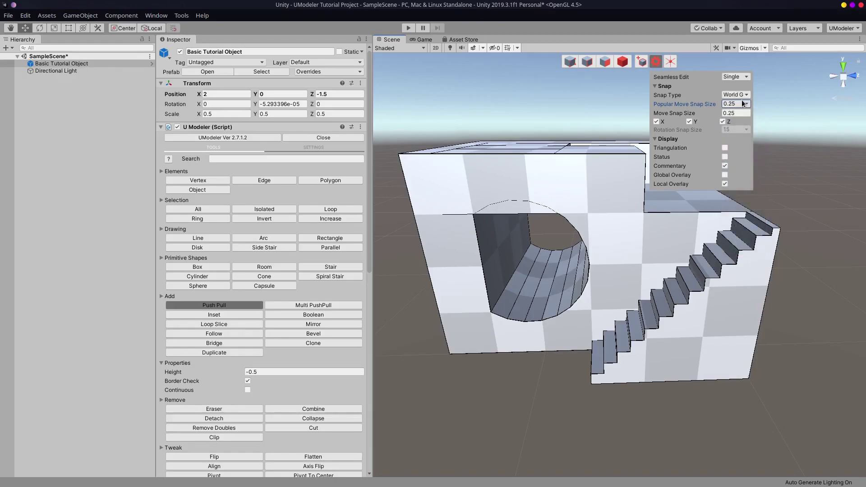
{"action": "left_click", "coordinate": [743, 164]}
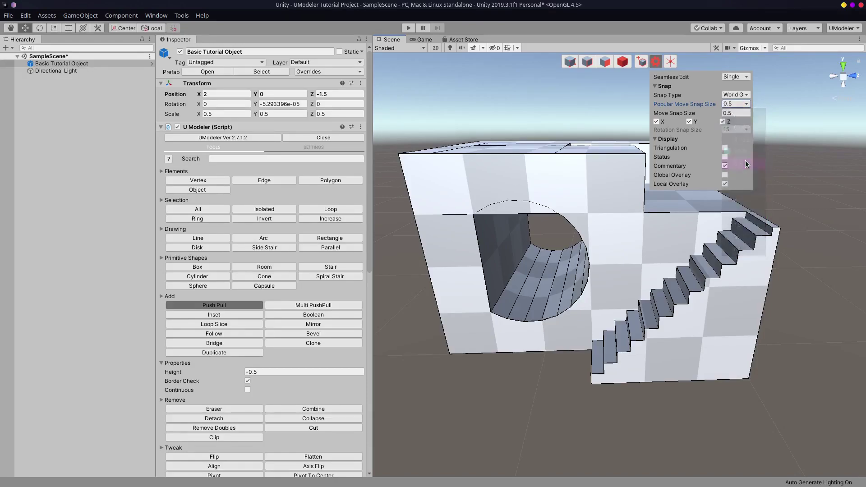
Step: Try a custom move snap size of 0.64 and return the size to 0.5
{"action": "left_click", "coordinate": [741, 113]}
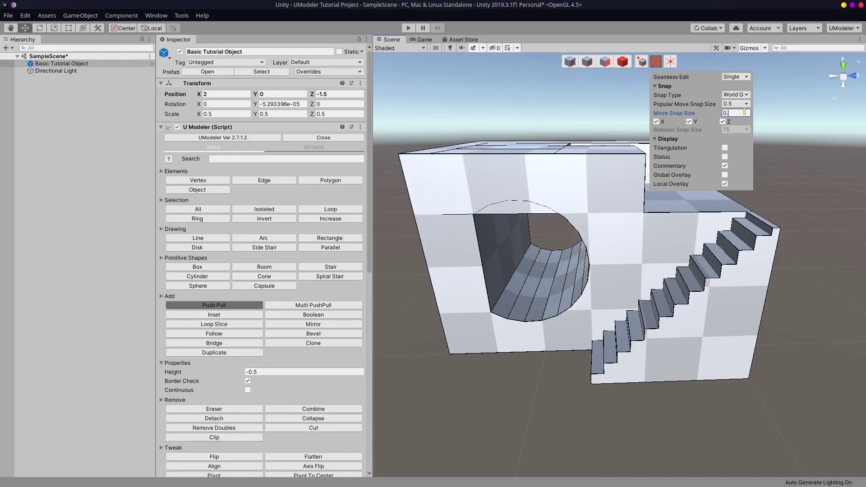
{"action": "key", "text": "4"}
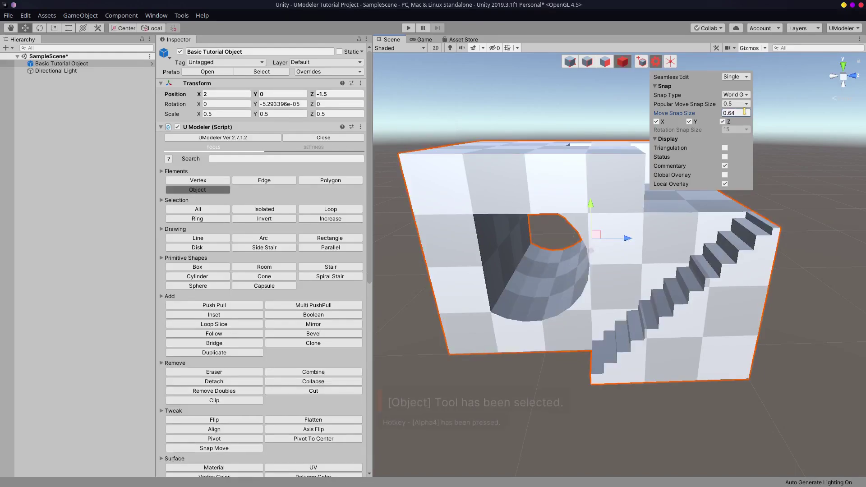
{"action": "key", "text": "BackSpace"}
{"action": "type", "text": "65"}
{"action": "key", "text": "BackSpace"}
{"action": "key", "text": "BackSpace"}
{"action": "key", "text": "BackSpace"}
{"action": "key", "text": "BackSpace"}
Step: Turn off grid snapping on the Y axis and test moving the whole object with its move gizmo
{"action": "left_click", "coordinate": [689, 122]}
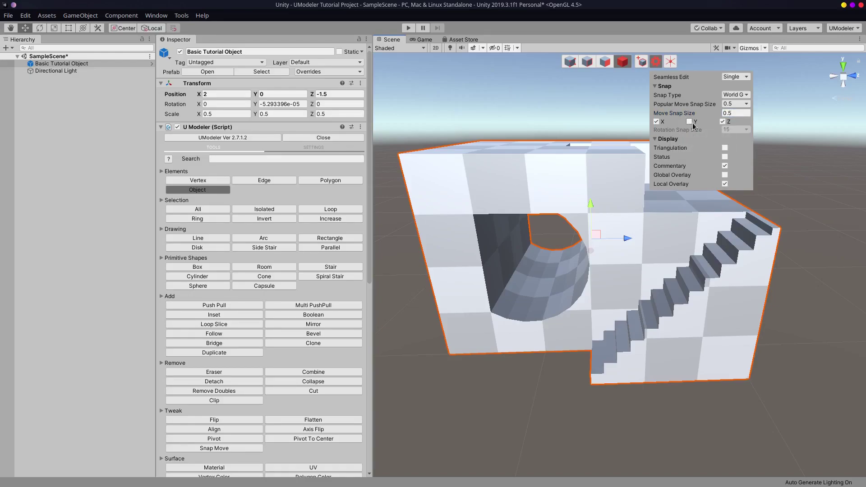
{"action": "left_click", "coordinate": [656, 61]}
{"action": "left_click_drag", "start_coordinate": [689, 115], "coordinate": [673, 123], "text": "alt"}
{"action": "right_click_drag", "start_coordinate": [674, 122], "coordinate": [682, 140]}
{"action": "key", "text": "s"}
{"action": "key", "text": "d"}
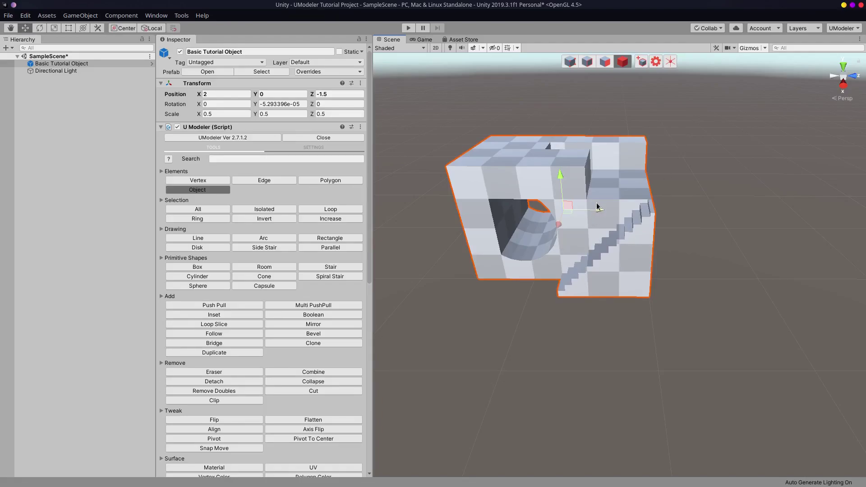
{"action": "left_click_drag", "start_coordinate": [566, 207], "coordinate": [619, 196]}
Step: Switch to the Push Pull tool and undo the object's test move and the Y-axis snap change
{"action": "mouse_move", "coordinate": [618, 196]}
{"action": "right_mouse_down"}
{"action": "mouse_move", "coordinate": [635, 203]}
{"action": "mouse_move", "coordinate": [614, 153]}
{"action": "mouse_move", "coordinate": [643, 195]}
{"action": "mouse_move", "coordinate": [632, 195]}
{"action": "mouse_move", "coordinate": [630, 182]}
{"action": "mouse_move", "coordinate": [631, 189]}
{"action": "right_mouse_up"}
{"action": "key", "text": "w"}
{"action": "key", "text": "s"}
{"action": "key", "text": "q"}
{"action": "key", "text": "a"}
{"action": "key", "text": "s"}
{"action": "right_click_drag", "start_coordinate": [638, 128], "coordinate": [586, 134]}
{"action": "key", "text": "d"}
{"action": "key", "text": "s"}
{"action": "key", "text": "shift+e"}
{"action": "left_click_drag", "start_coordinate": [567, 142], "coordinate": [640, 154], "text": "alt"}
{"action": "key", "text": "ctrl+z"}
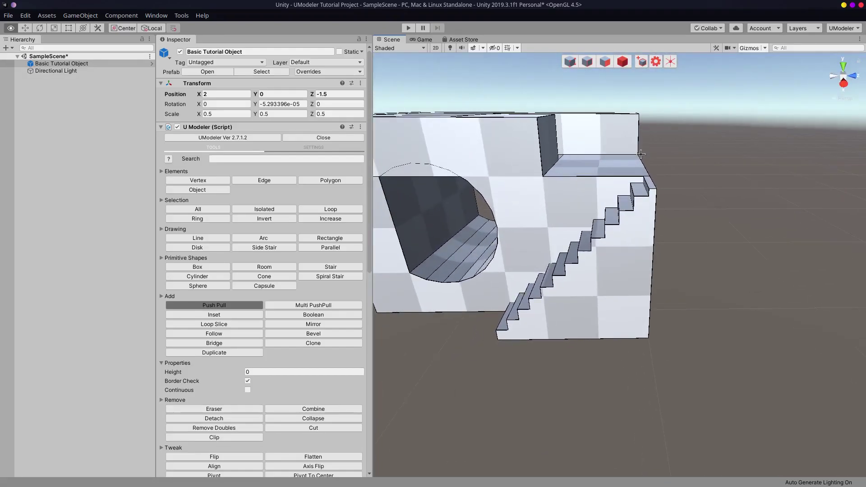
Step: Disable world grid snapping on the Y axis only and activate the Object tool
{"action": "left_click", "coordinate": [656, 62]}
{"action": "left_click", "coordinate": [732, 94]}
{"action": "left_click", "coordinate": [696, 114]}
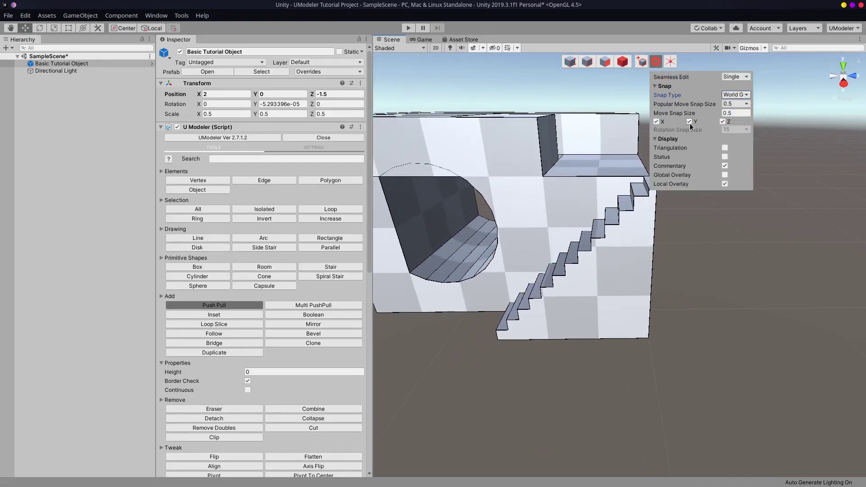
{"action": "left_click", "coordinate": [690, 122]}
{"action": "left_click", "coordinate": [625, 61]}
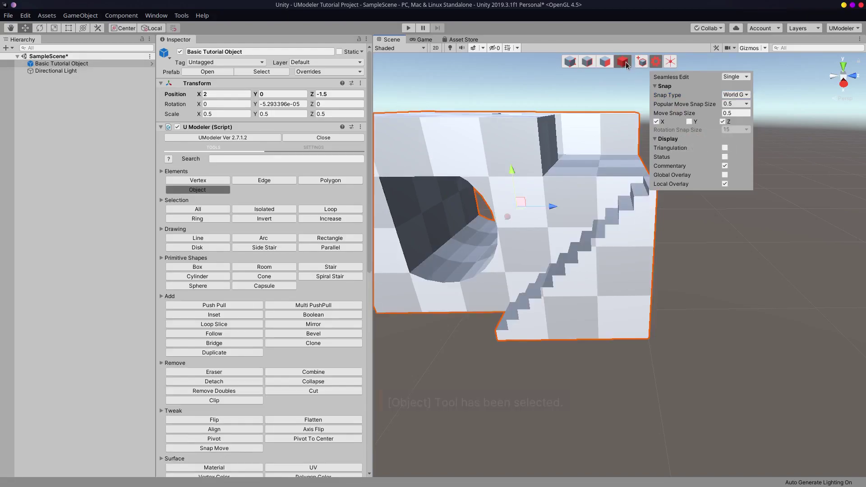
{"action": "left_click", "coordinate": [657, 62]}
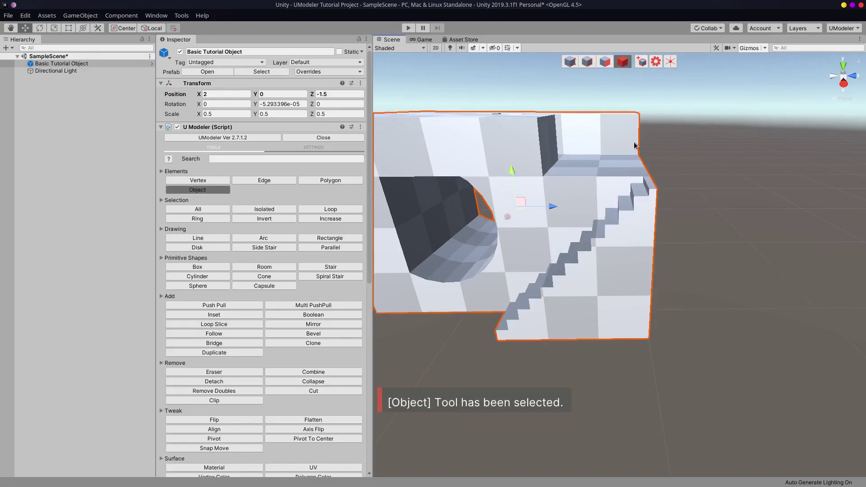
Step: Raise the whole object freely along the Y axis to about 0.216
{"action": "left_click_drag", "start_coordinate": [627, 119], "coordinate": [644, 213], "text": "alt"}
{"action": "scroll", "coordinate": [643, 221], "scroll_direction": "down", "scroll_amount": 3}
{"action": "key", "text": "Escape"}
{"action": "left_click", "coordinate": [592, 190]}
{"action": "left_click_drag", "start_coordinate": [586, 180], "coordinate": [646, 205]}
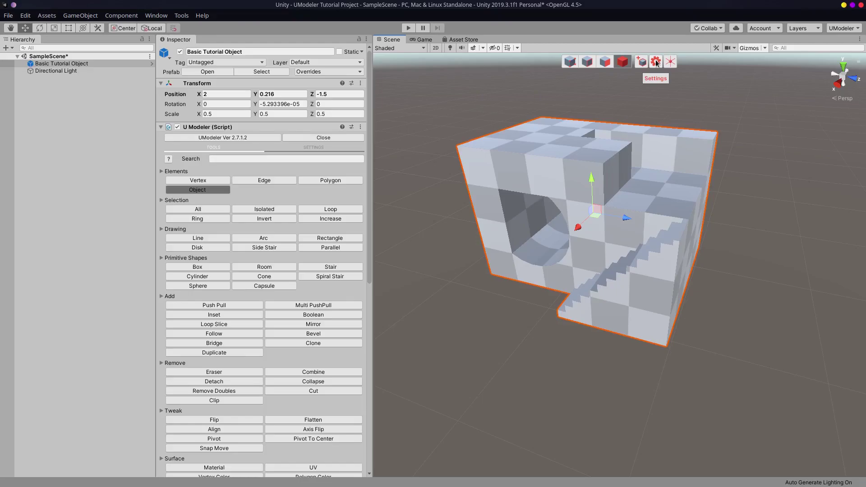
Step: Set the snap type to Increment Snap and move the object to about X 2.711, Y 0.208, Z -1.485
{"action": "left_click", "coordinate": [655, 61]}
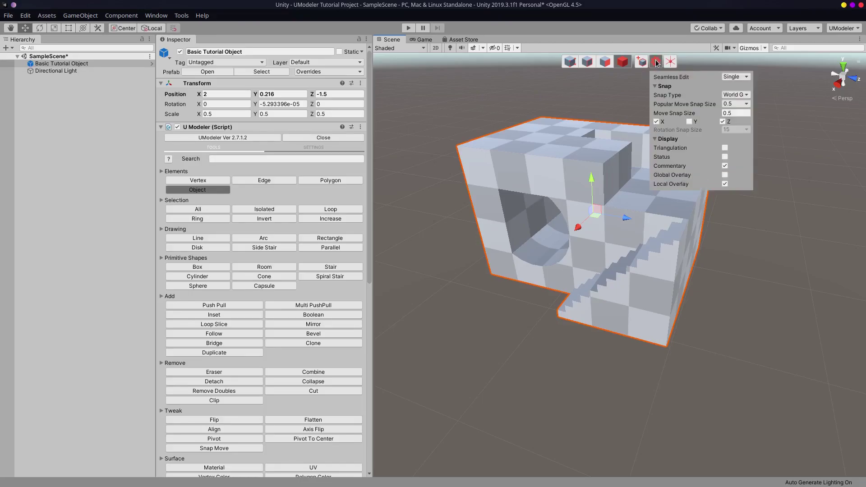
{"action": "left_click", "coordinate": [735, 94]}
{"action": "left_click", "coordinate": [744, 130]}
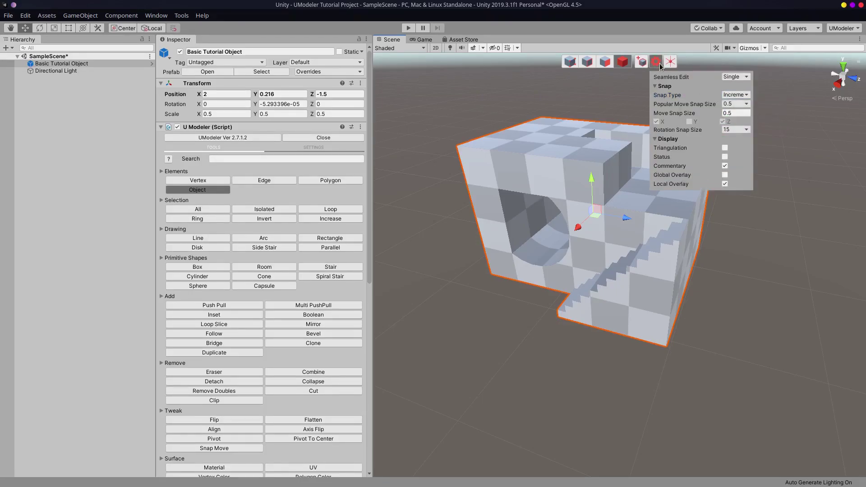
{"action": "left_click", "coordinate": [656, 63]}
{"action": "mouse_move", "coordinate": [622, 218]}
{"action": "left_mouse_down"}
{"action": "mouse_move", "coordinate": [551, 207]}
{"action": "mouse_move", "coordinate": [677, 201]}
{"action": "mouse_move", "coordinate": [628, 208]}
{"action": "left_mouse_up"}
{"action": "left_click_drag", "start_coordinate": [580, 228], "coordinate": [549, 243]}
Step: Try Push Pull on faces of the block with increment snapping and undo the changes
{"action": "key", "text": "shift+e"}
{"action": "right_click_drag", "start_coordinate": [630, 260], "coordinate": [630, 226]}
{"action": "key", "text": "shift+e"}
{"action": "left_click_drag", "start_coordinate": [614, 147], "coordinate": [740, 170]}
{"action": "left_click_drag", "start_coordinate": [685, 170], "coordinate": [574, 193]}
{"action": "right_click_drag", "start_coordinate": [575, 193], "coordinate": [721, 207]}
{"action": "left_click_drag", "start_coordinate": [659, 202], "coordinate": [667, 120]}
{"action": "left_click_drag", "start_coordinate": [677, 210], "coordinate": [703, 201], "text": "alt"}
{"action": "key", "text": "ctrl+z"}
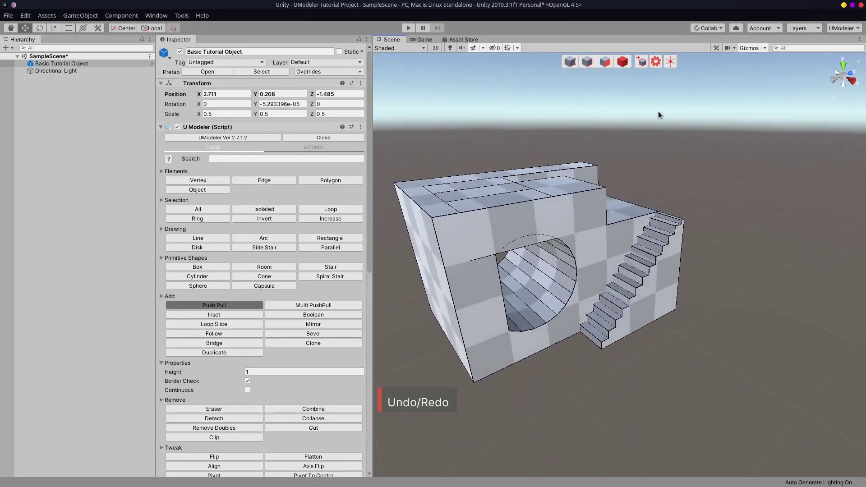
Step: Turn snapping off by setting the snap type to None
{"action": "left_click", "coordinate": [656, 61]}
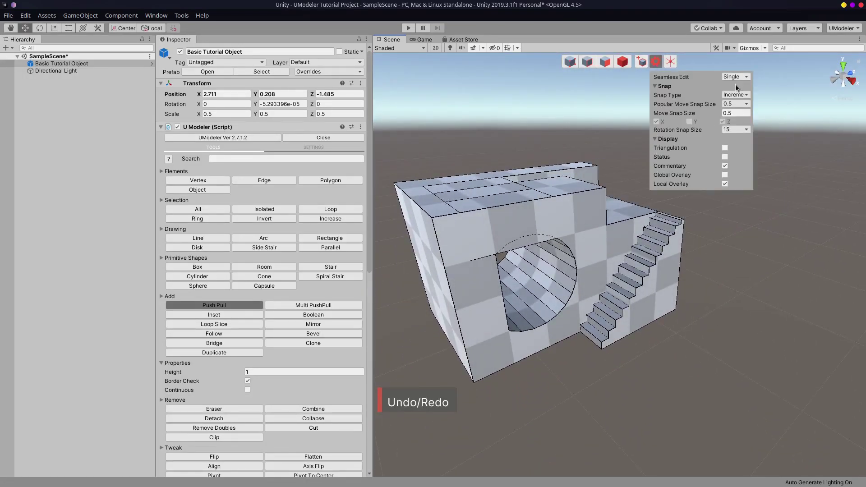
{"action": "left_click", "coordinate": [740, 94]}
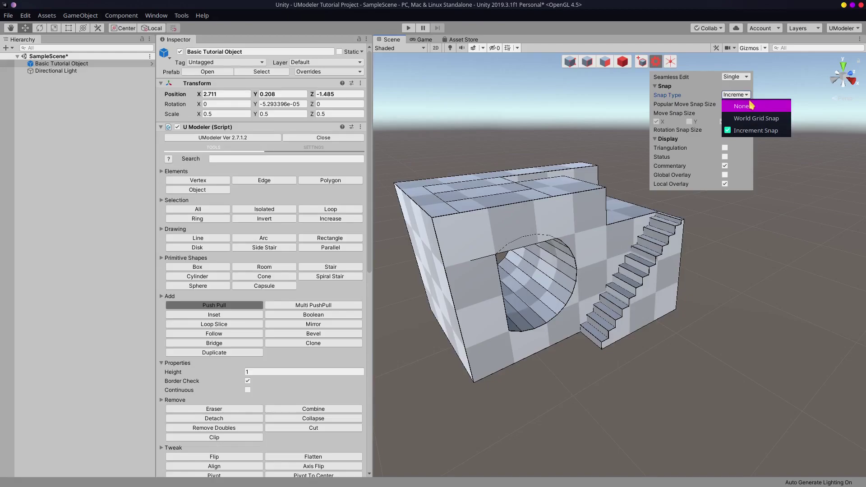
{"action": "left_click", "coordinate": [780, 106]}
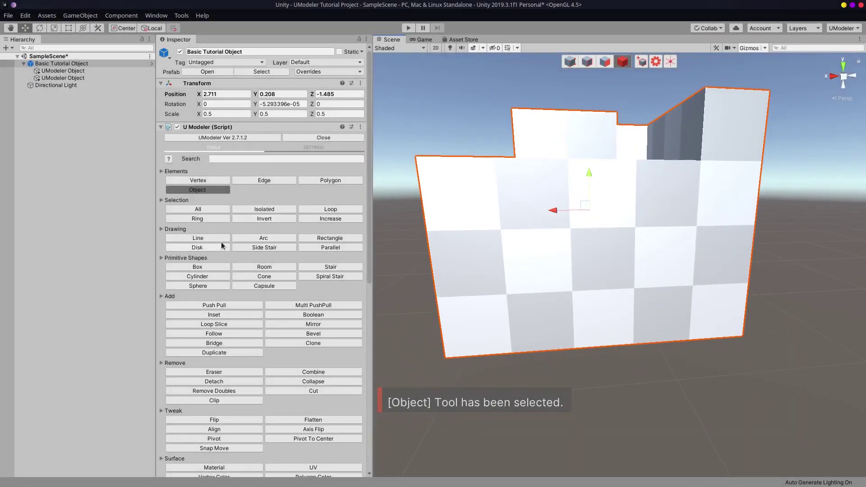
Step: Draw a roughly square closed outline with the Line tool on the plain back wall, hanging from its upper edge
{"action": "left_click", "coordinate": [198, 237]}
{"action": "right_click_drag", "start_coordinate": [447, 244], "coordinate": [433, 229]}
{"action": "scroll", "coordinate": [515, 193], "scroll_direction": "up", "scroll_amount": 4}
{"action": "scroll", "coordinate": [516, 193], "scroll_direction": "down", "scroll_amount": 3}
{"action": "scroll", "coordinate": [512, 196], "scroll_direction": "up", "scroll_amount": 3}
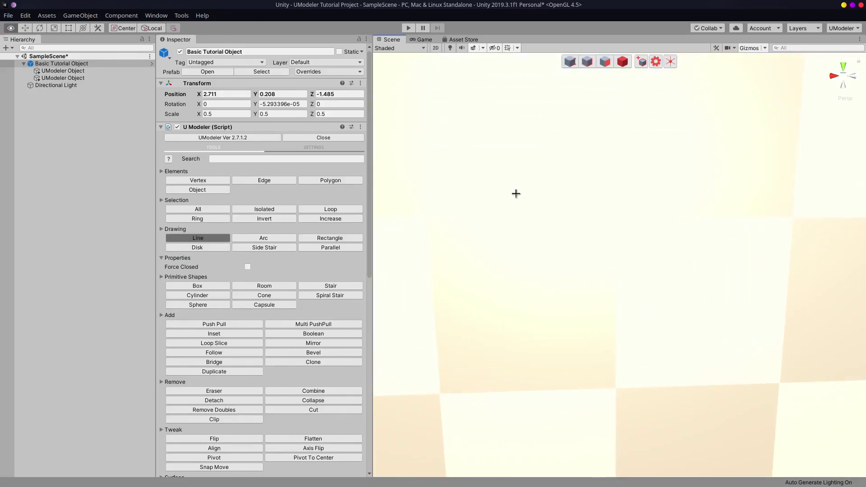
{"action": "right_click_drag", "start_coordinate": [512, 196], "coordinate": [512, 214]}
{"action": "key", "text": "q"}
{"action": "key", "text": "e"}
{"action": "key", "text": "s"}
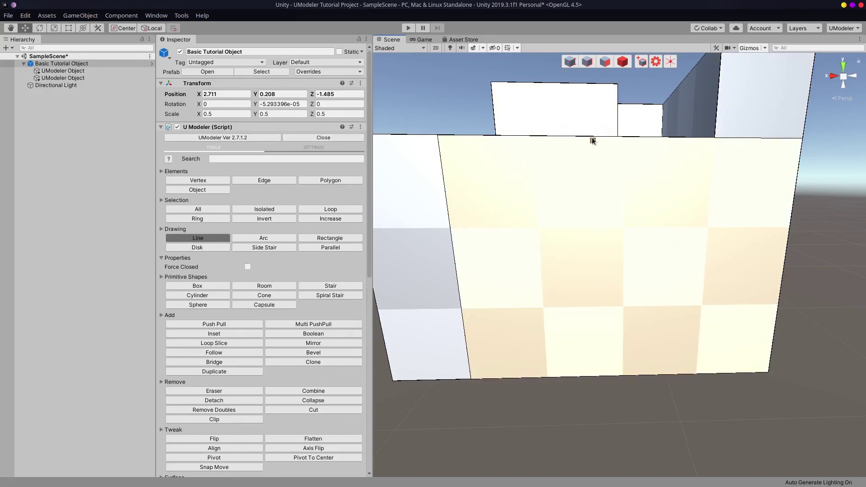
{"action": "left_click", "coordinate": [592, 138]}
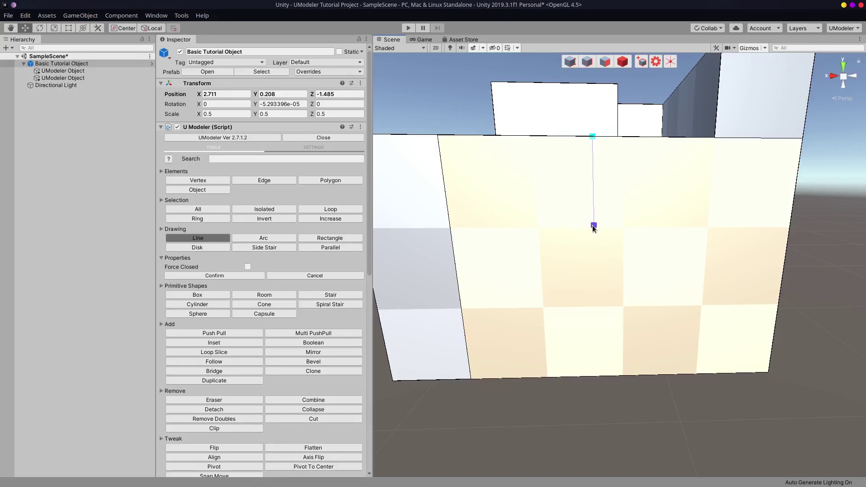
{"action": "left_click", "coordinate": [593, 225]}
{"action": "left_click", "coordinate": [512, 225]}
{"action": "left_click", "coordinate": [505, 137]}
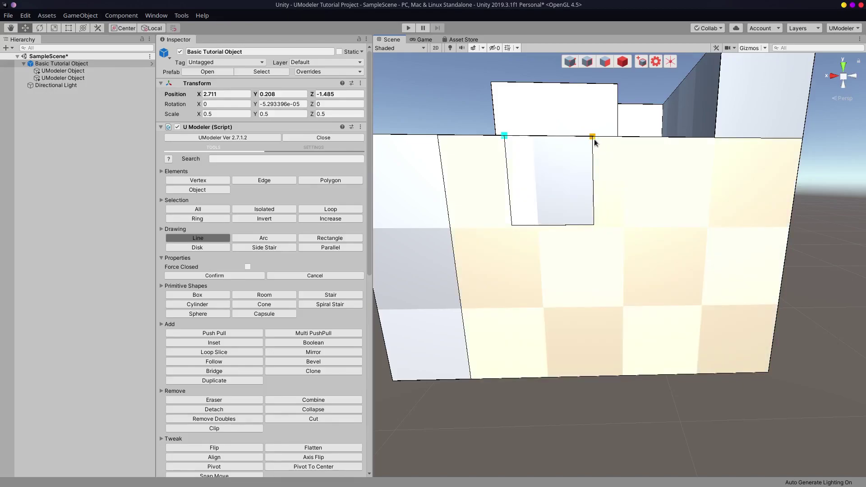
{"action": "left_click", "coordinate": [594, 140]}
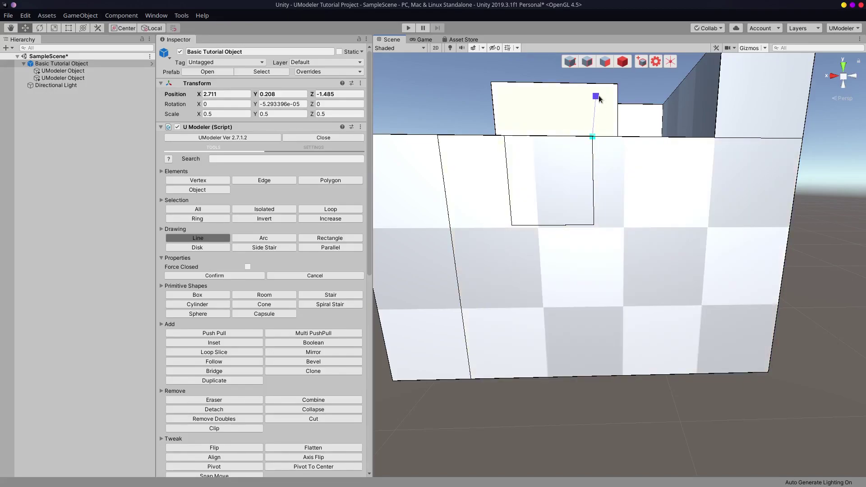
{"action": "key", "text": "space"}
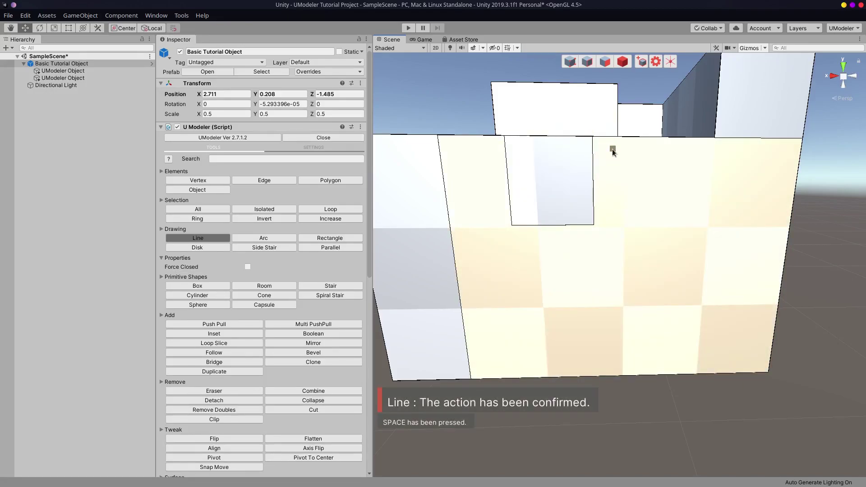
Step: Select the newly outlined square polygon, try Push Pull on it by about 0.13, and undo the extrusion
{"action": "left_click", "coordinate": [541, 181]}
{"action": "key", "text": "3"}
{"action": "left_click", "coordinate": [537, 178]}
{"action": "left_click_drag", "start_coordinate": [541, 178], "coordinate": [646, 180], "text": "alt"}
{"action": "key", "text": "ctrl+z"}
{"action": "key", "text": "shift+e"}
{"action": "left_click_drag", "start_coordinate": [589, 204], "coordinate": [605, 221]}
{"action": "key", "text": "ctrl+z"}
Step: Activate the Line tool and examine the snap point colours over the block's upper faces
{"action": "left_click_drag", "start_coordinate": [627, 239], "coordinate": [540, 228], "text": "alt"}
{"action": "right_click_drag", "start_coordinate": [541, 215], "coordinate": [529, 207]}
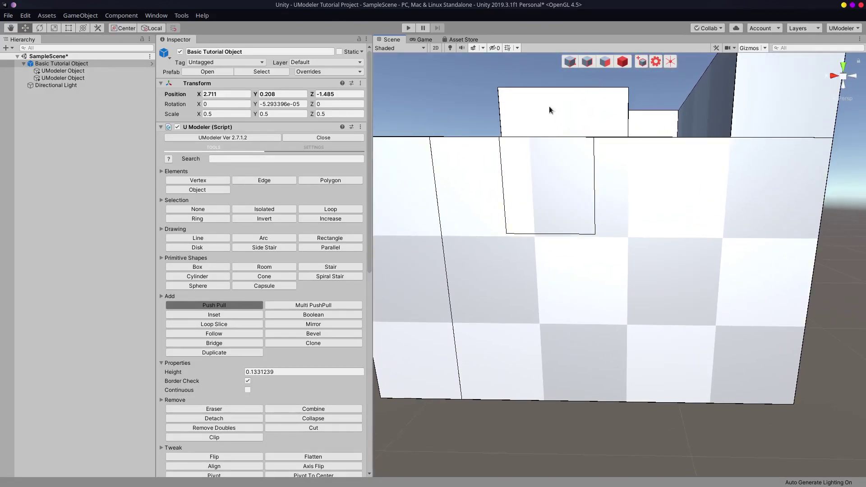
{"action": "left_click", "coordinate": [201, 238]}
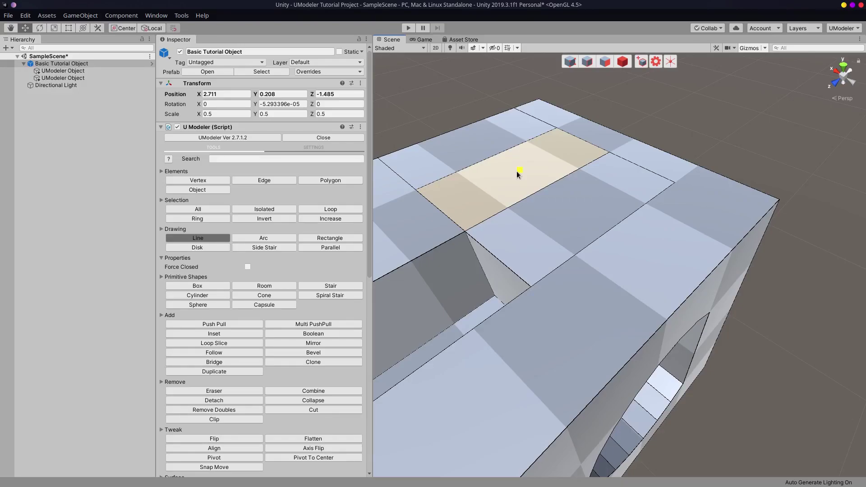
{"action": "left_click_drag", "start_coordinate": [516, 174], "coordinate": [704, 272], "text": "alt"}
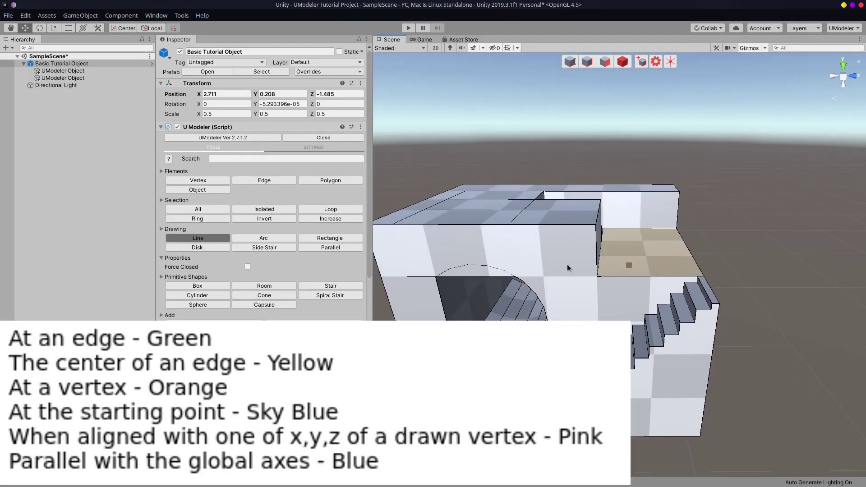
Step: Activate the Object tool and view the side with the arched tunnel and stairs
{"action": "left_click", "coordinate": [628, 61]}
{"action": "mouse_move", "coordinate": [605, 209]}
{"action": "left_mouse_down", "text": "alt"}
{"action": "mouse_move", "coordinate": [607, 239]}
{"action": "mouse_move", "coordinate": [620, 198]}
{"action": "mouse_move", "coordinate": [446, 194]}
{"action": "mouse_move", "coordinate": [622, 188]}
{"action": "mouse_move", "coordinate": [613, 194]}
{"action": "left_mouse_up", "text": "alt"}
{"action": "scroll", "coordinate": [614, 194], "scroll_direction": "down", "scroll_amount": 3, "text": "alt"}
{"action": "scroll", "coordinate": [614, 194], "scroll_direction": "up", "scroll_amount": 3, "text": "alt"}
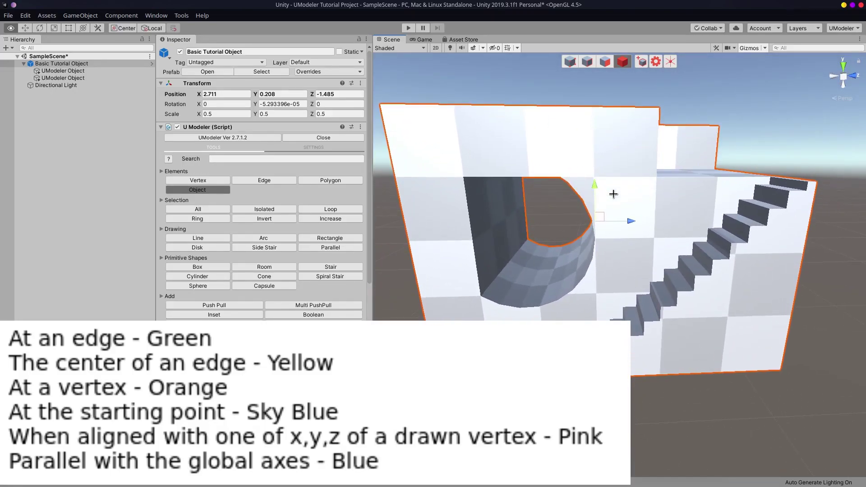